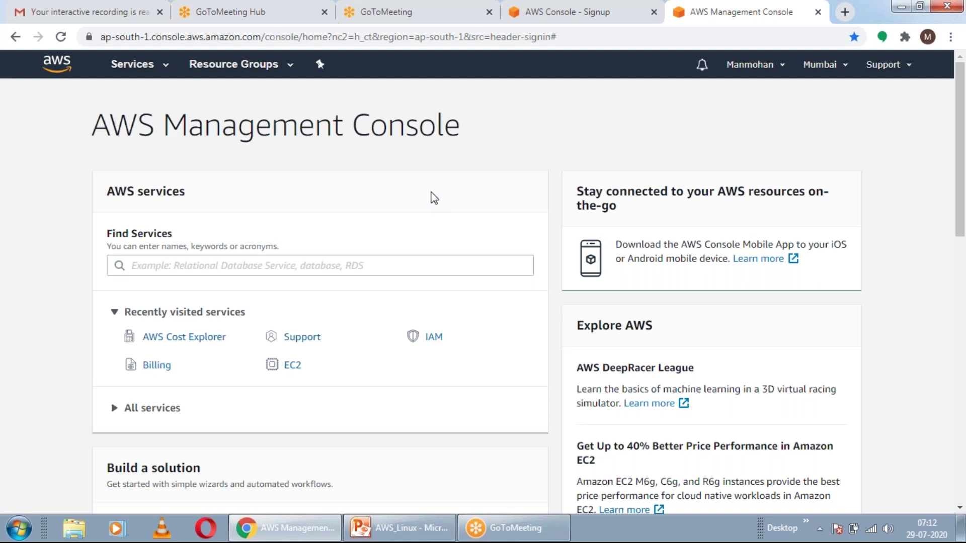
# Step: Switch to the AWS_Linux presentation in PowerPoint and show slide 16, "AWS Region, AZs"
pyautogui.hotkey('alt', 'Tab')
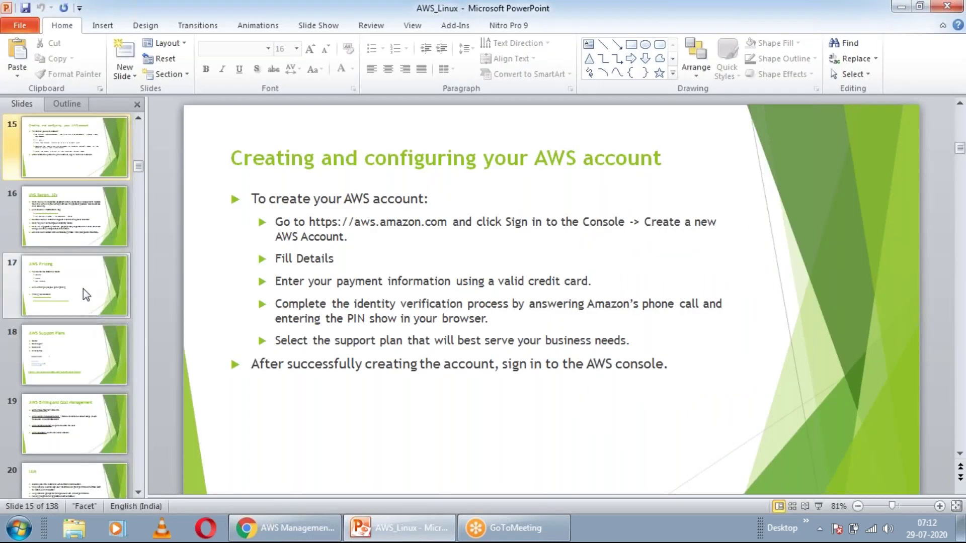
pyautogui.click(61, 209)
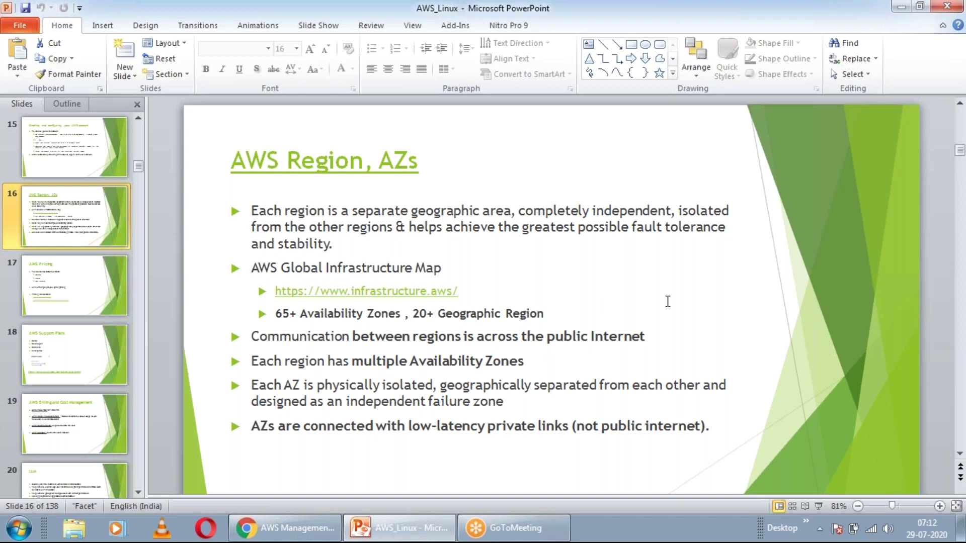
# Step: Launch Paint with mspaint and draw a rectangle about 336 × 240 px on the left half of the canvas
pyautogui.press('super+r')
pyautogui.write('m')
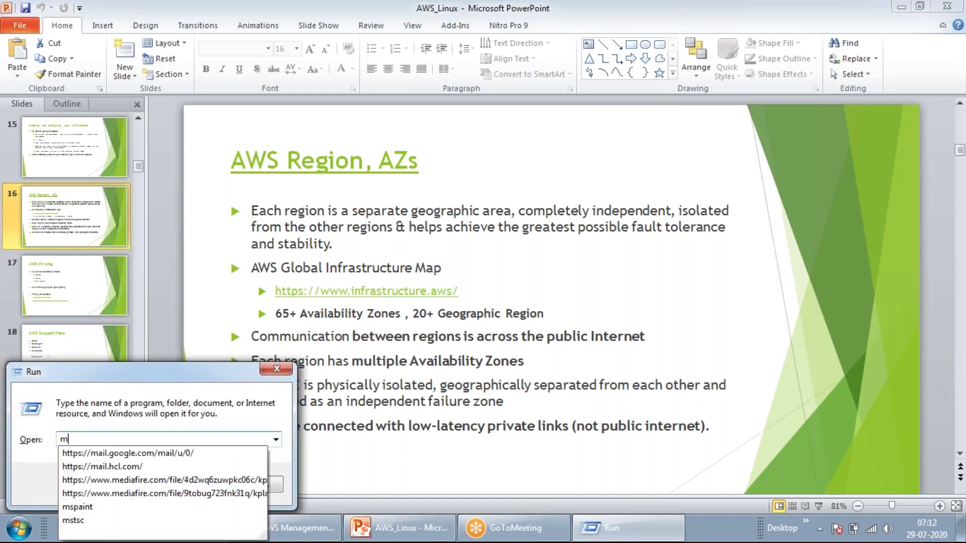
pyautogui.write('spaint')
pyautogui.press('Return')
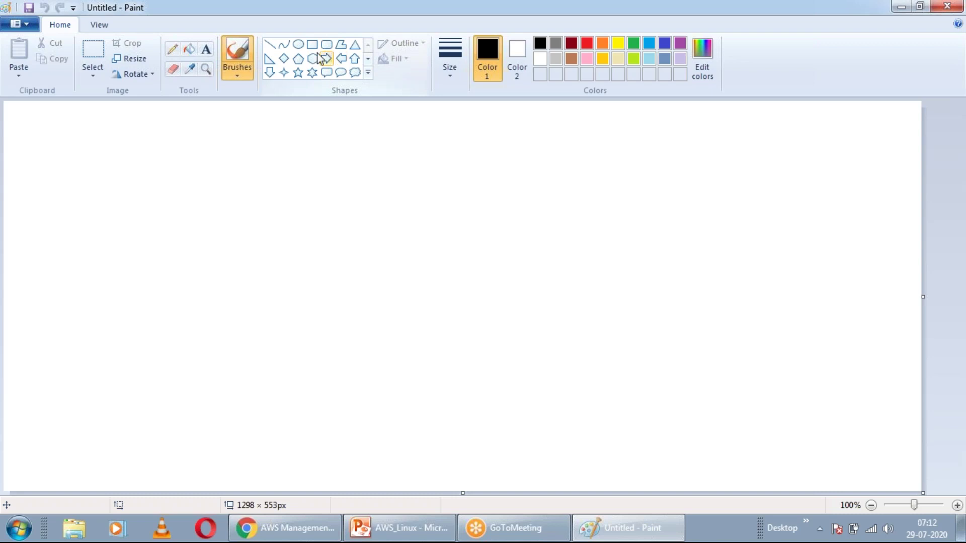
pyautogui.click(312, 44)
pyautogui.moveTo(121, 170); pyautogui.dragTo(359, 340)
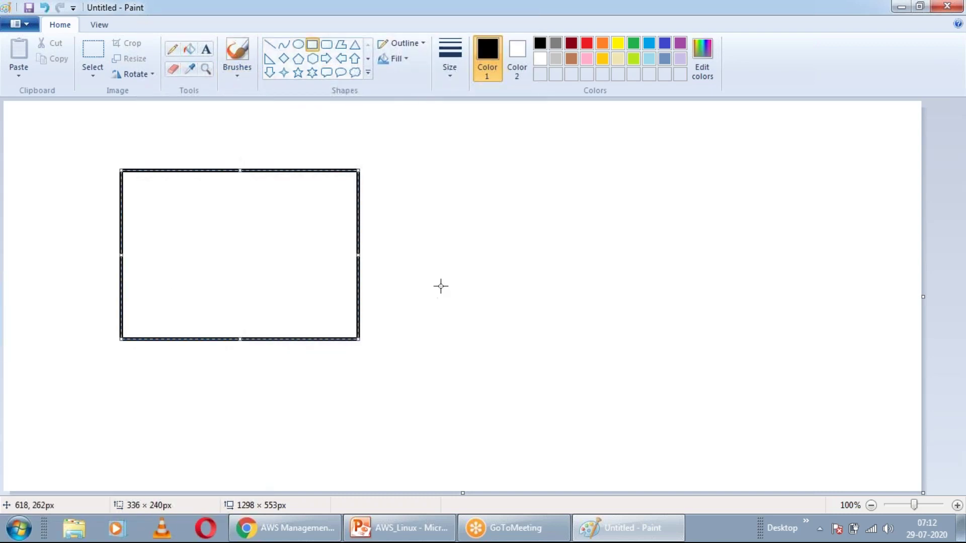
# Step: Add the text label "N.Virginia" above the rectangle
pyautogui.click(205, 49)
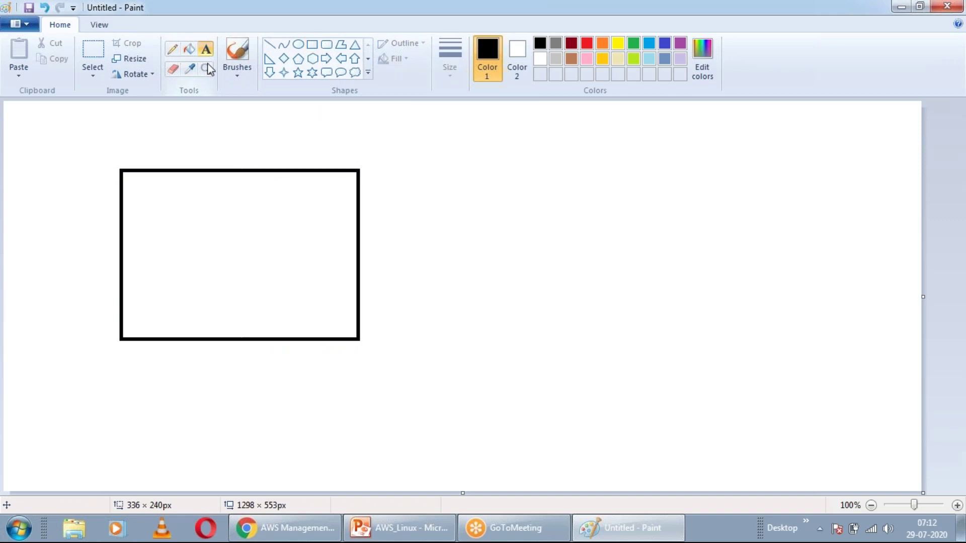
pyautogui.click(189, 135)
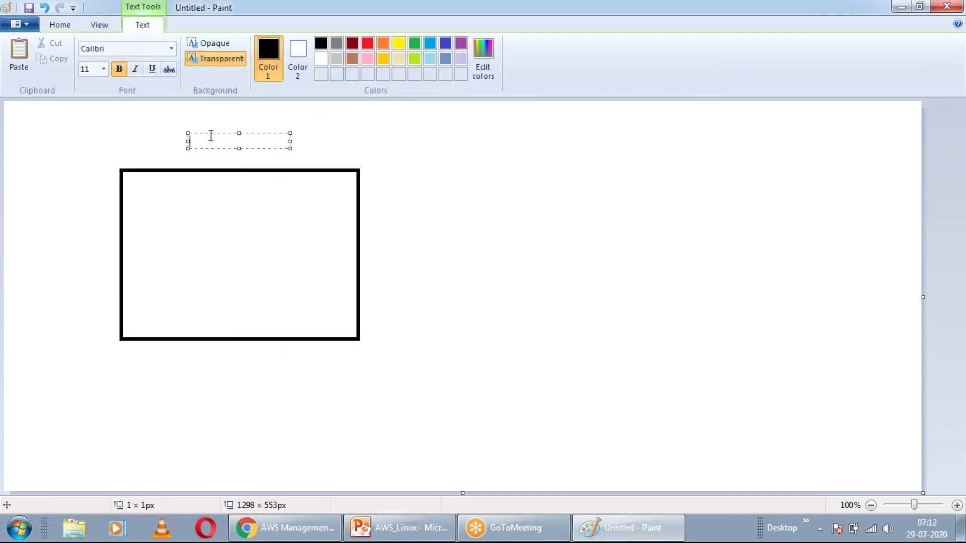
pyautogui.write('Virginia')
pyautogui.doubleClick(191, 142)
pyautogui.click(191, 142)
pyautogui.write('N.')
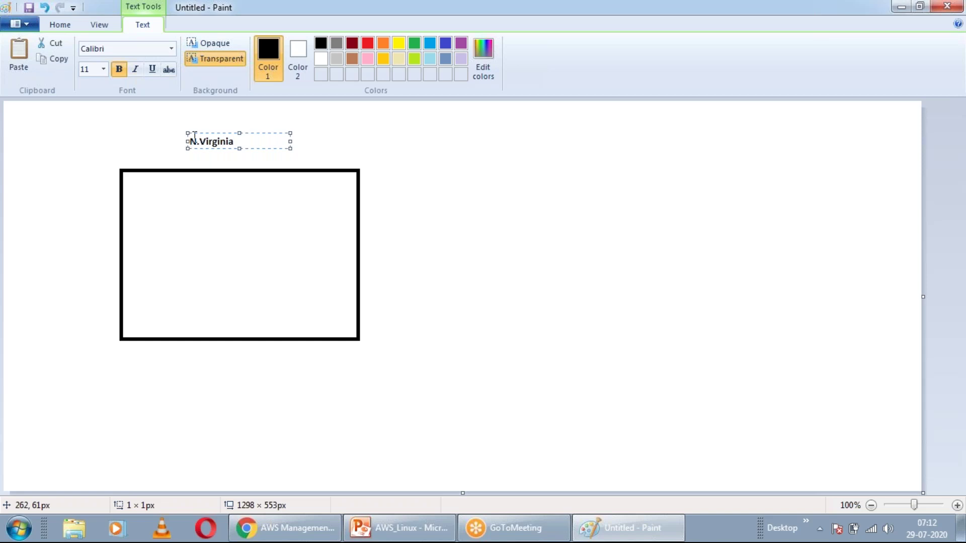
pyautogui.click(572, 245)
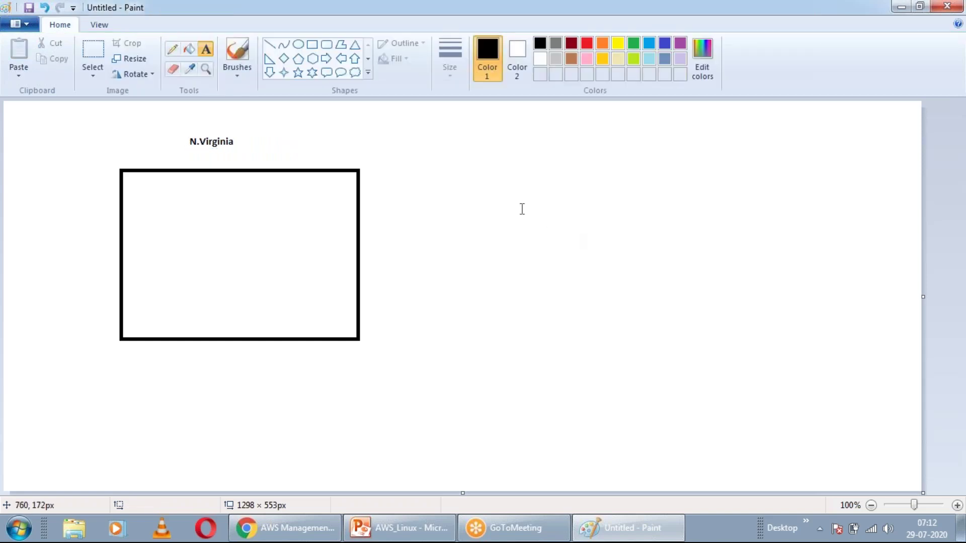
# Step: Draw a second rectangle about 370 × 249 px beside the N.Virginia one and label it "Sydney" above
pyautogui.click(309, 49)
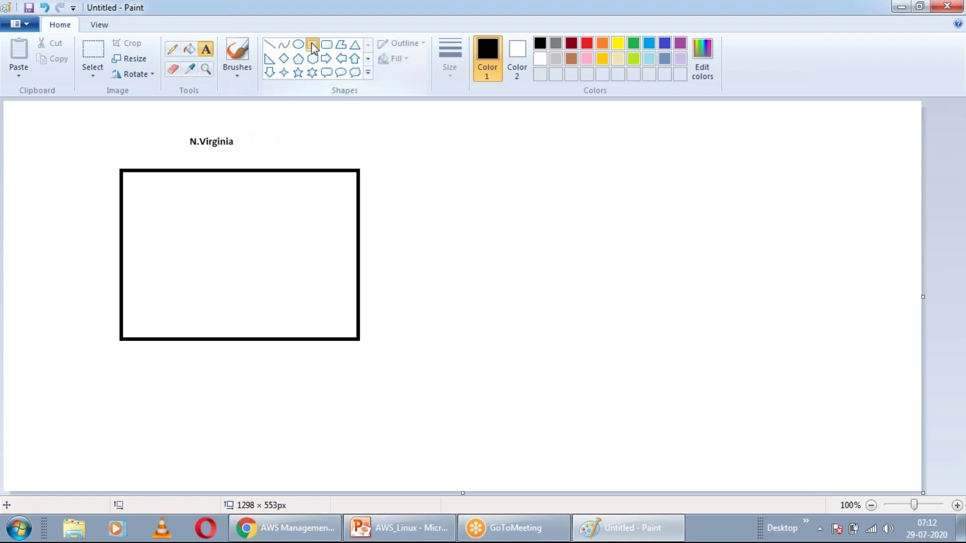
pyautogui.moveTo(436, 160); pyautogui.dragTo(698, 334)
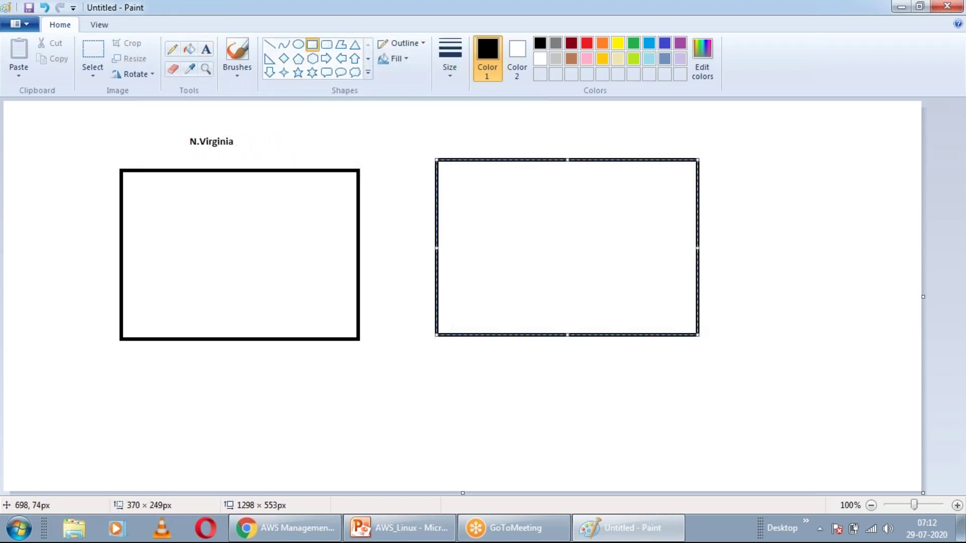
pyautogui.click(206, 49)
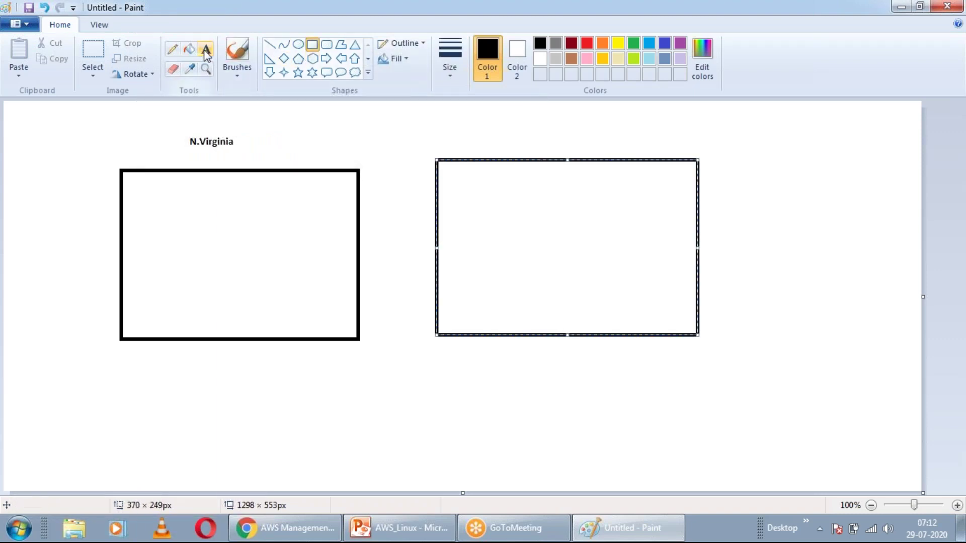
pyautogui.click(533, 144)
pyautogui.write('Sydney')
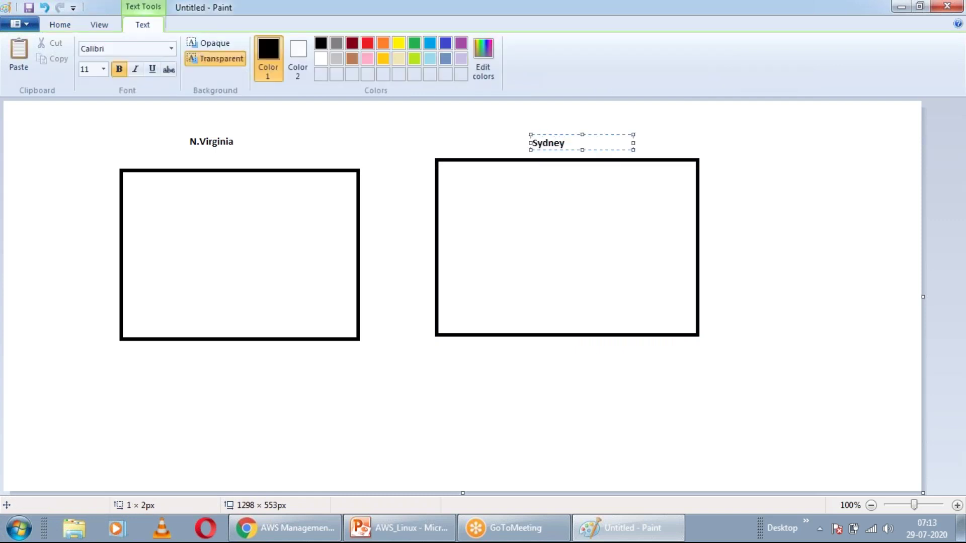
pyautogui.click(860, 321)
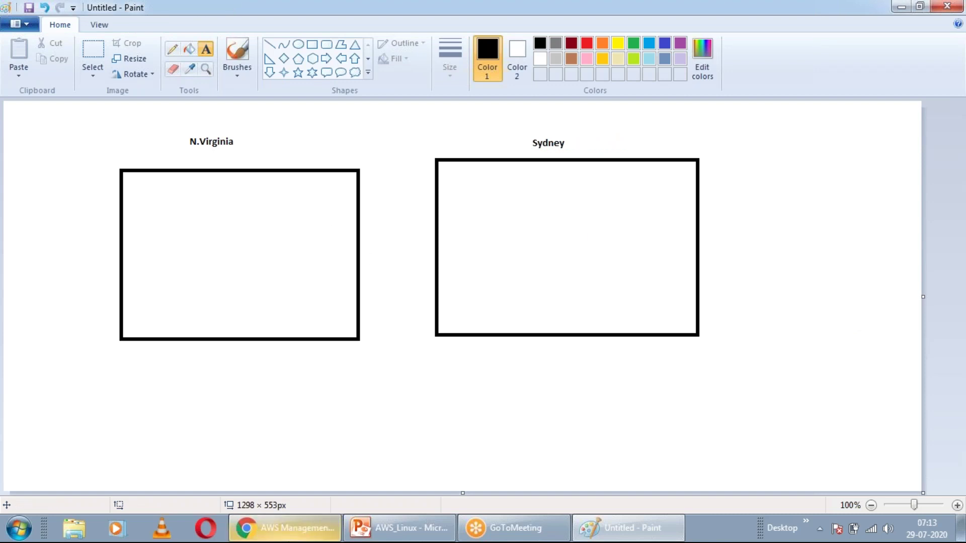
# Step: Switch to the AWS Management Console in Chrome and examine which regions are available, then close the region list
pyautogui.click(295, 537)
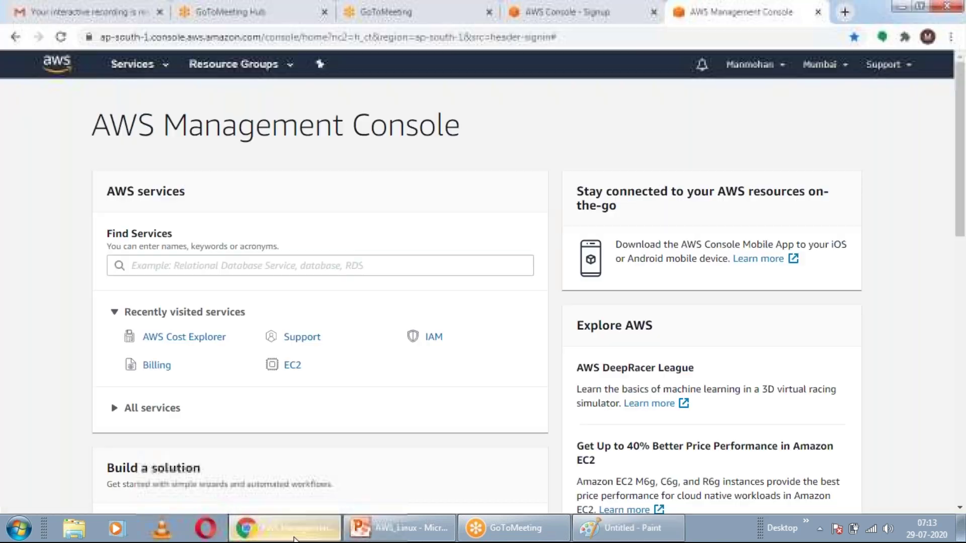
pyautogui.click(846, 67)
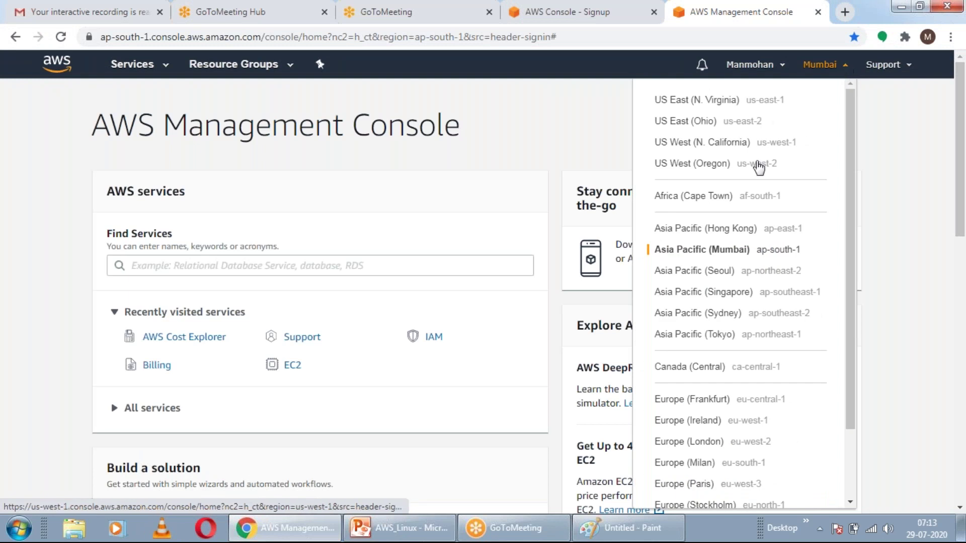
pyautogui.scroll(-2, 686, 272)
pyautogui.scroll(2, 674, 274)
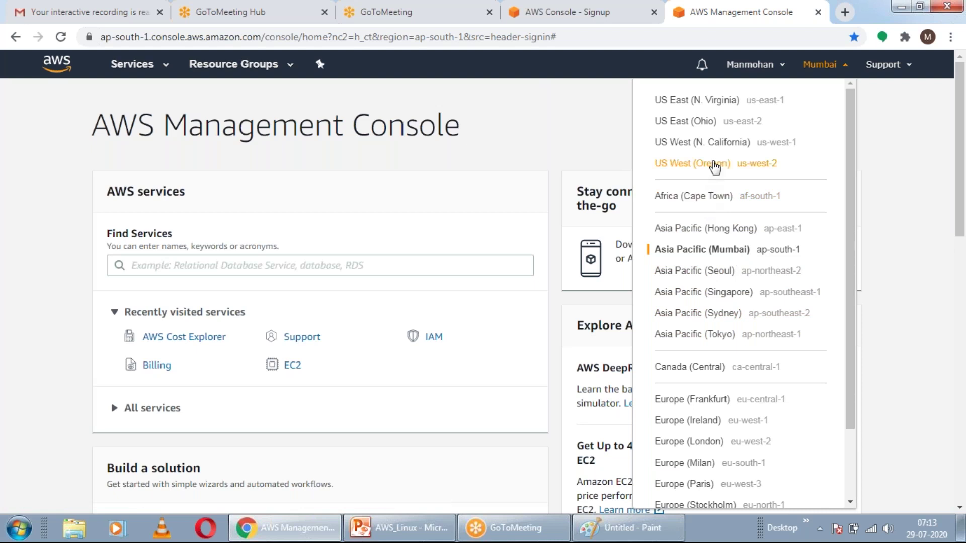
pyautogui.scroll(-2, 715, 251)
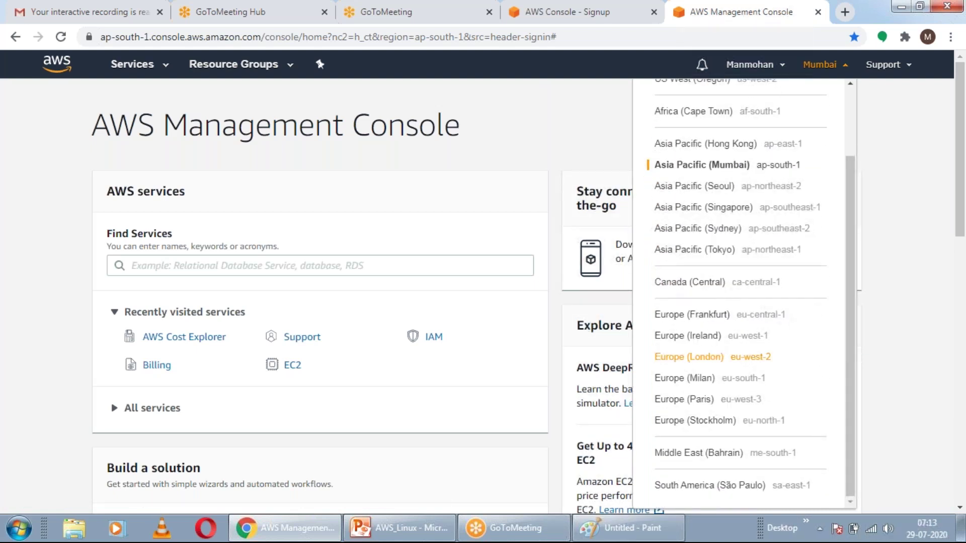
pyautogui.scroll(-4, 712, 341)
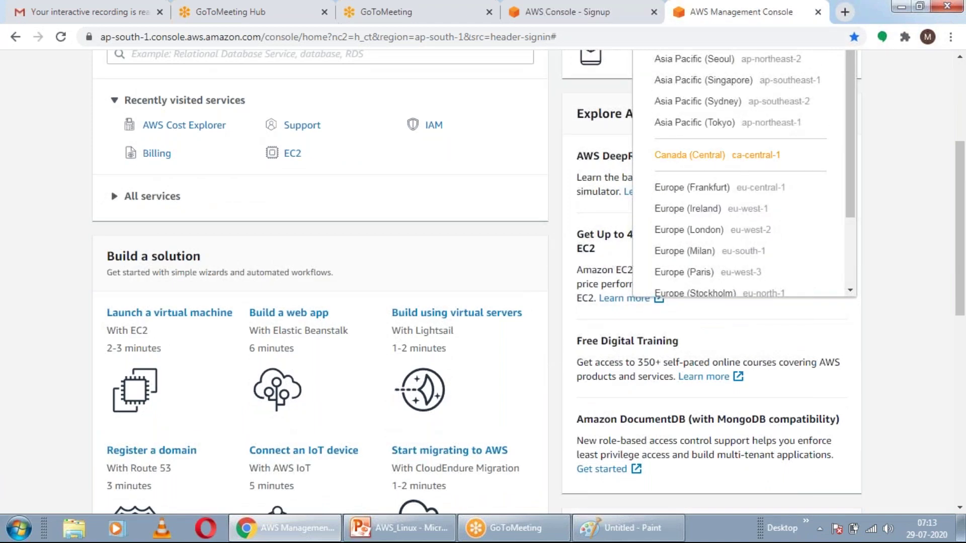
pyautogui.scroll(4, 882, 149)
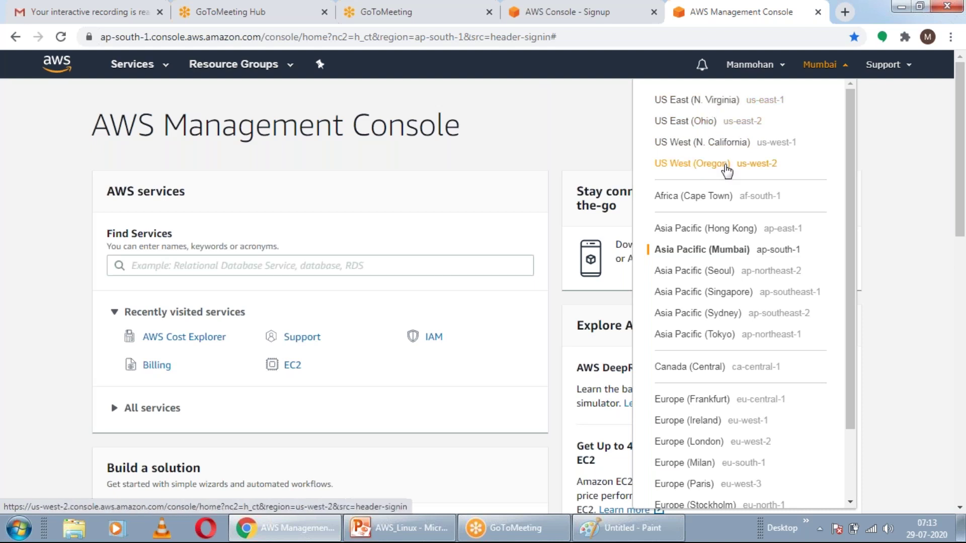
pyautogui.scroll(-5, 698, 285)
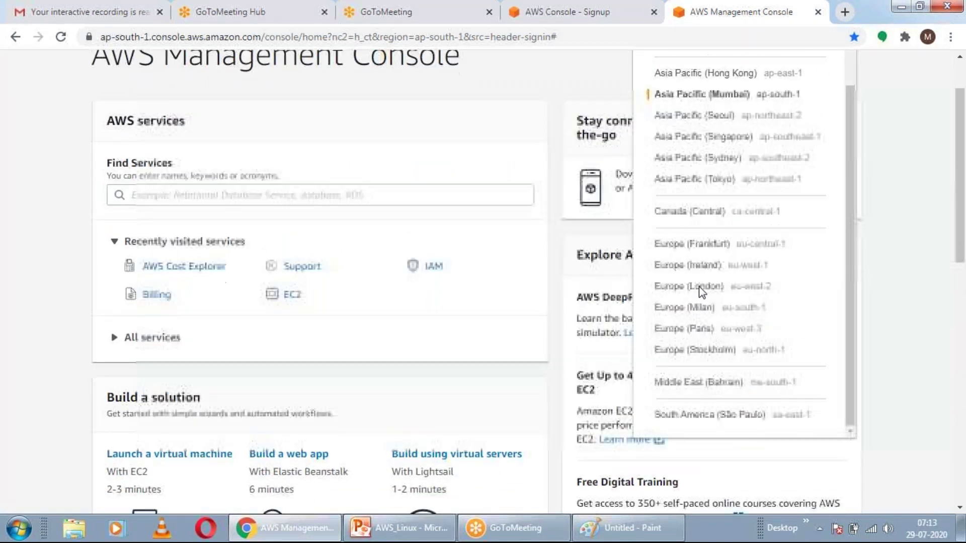
pyautogui.scroll(5, 699, 286)
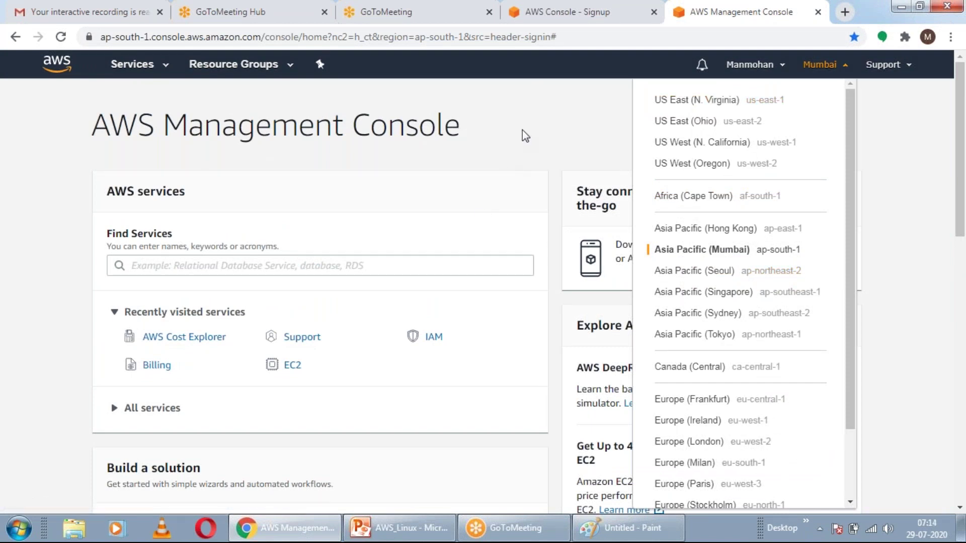
pyautogui.click(579, 123)
# Step: Reopen the console's region list and examine the region names and codes from US East to South America
pyautogui.click(845, 69)
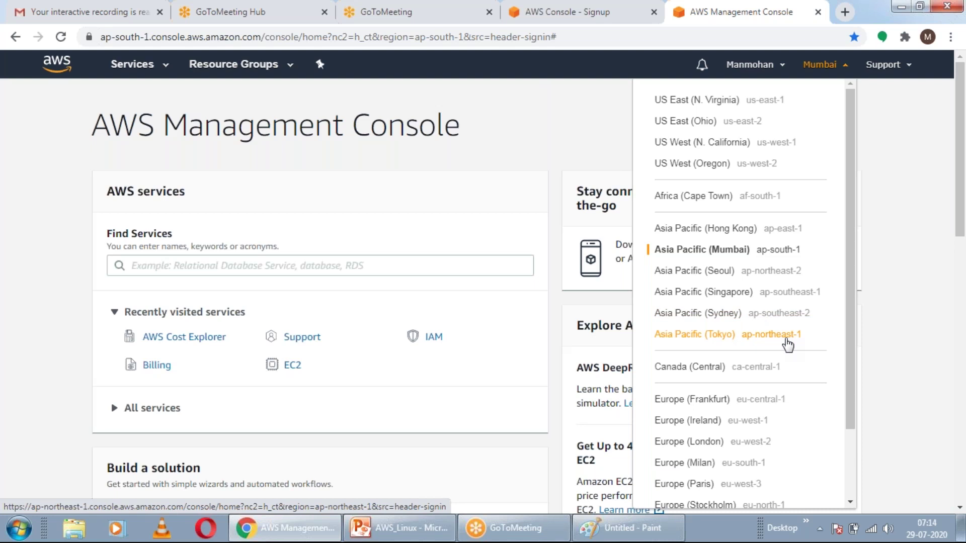
pyautogui.scroll(-2, 696, 378)
pyautogui.scroll(2, 696, 379)
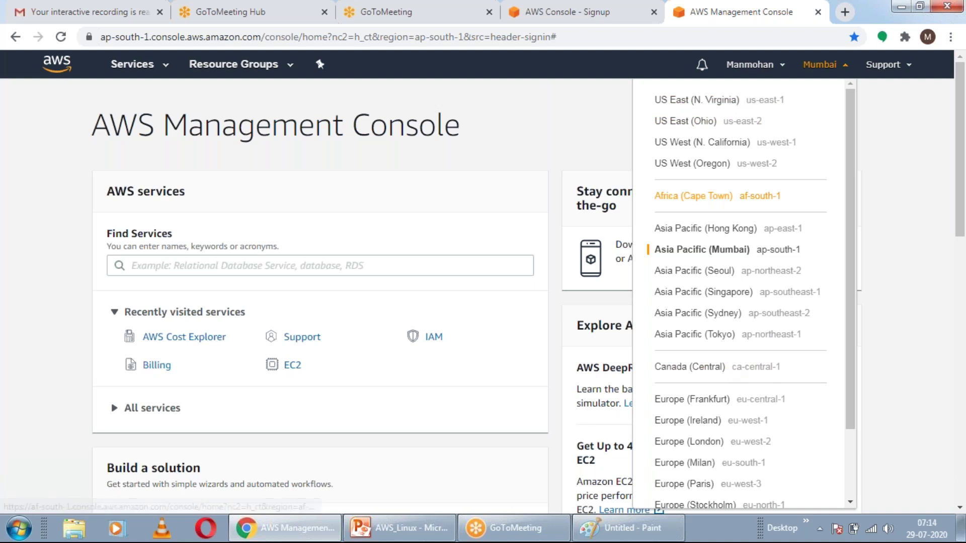
pyautogui.scroll(-2, 805, 352)
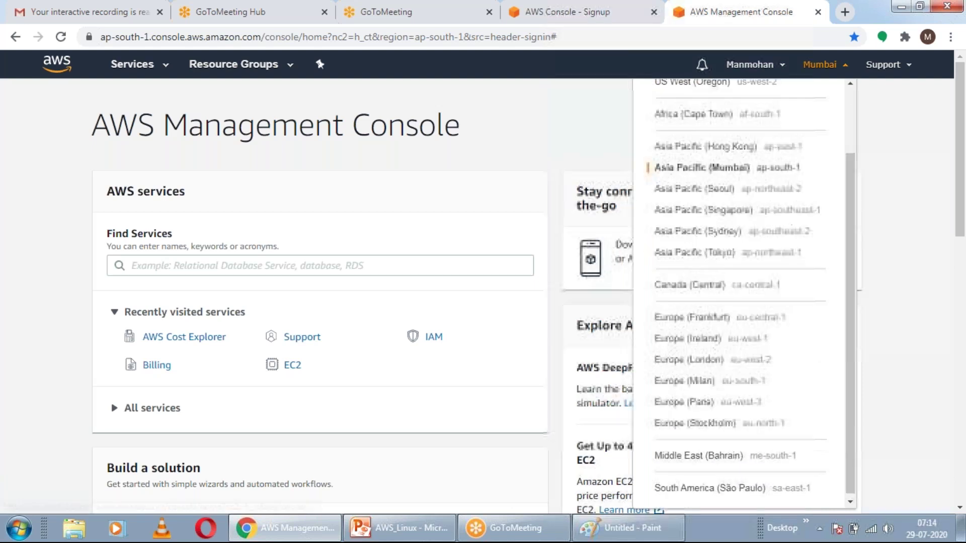
pyautogui.scroll(-5, 729, 352)
pyautogui.scroll(5, 730, 352)
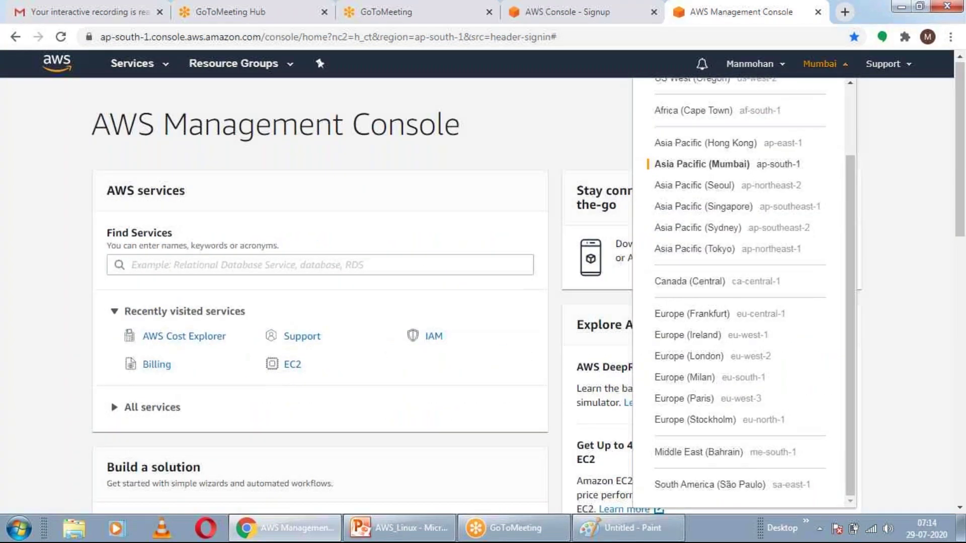
pyautogui.scroll(-2, 754, 252)
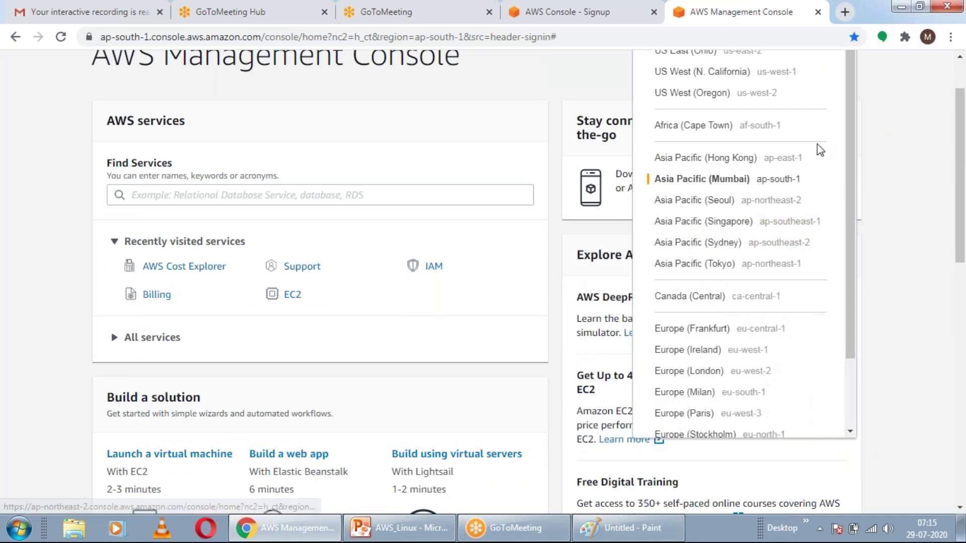
pyautogui.scroll(2, 820, 150)
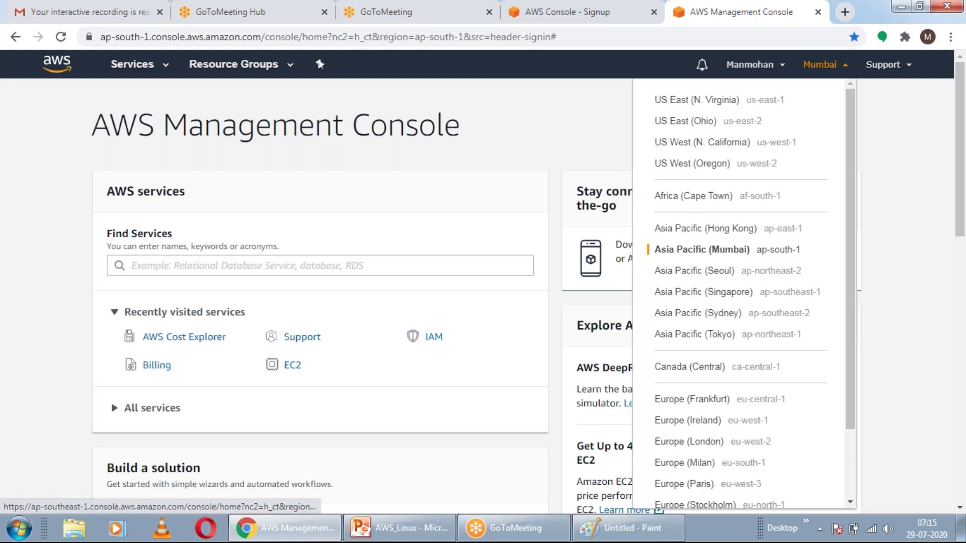
pyautogui.scroll(-2, 720, 317)
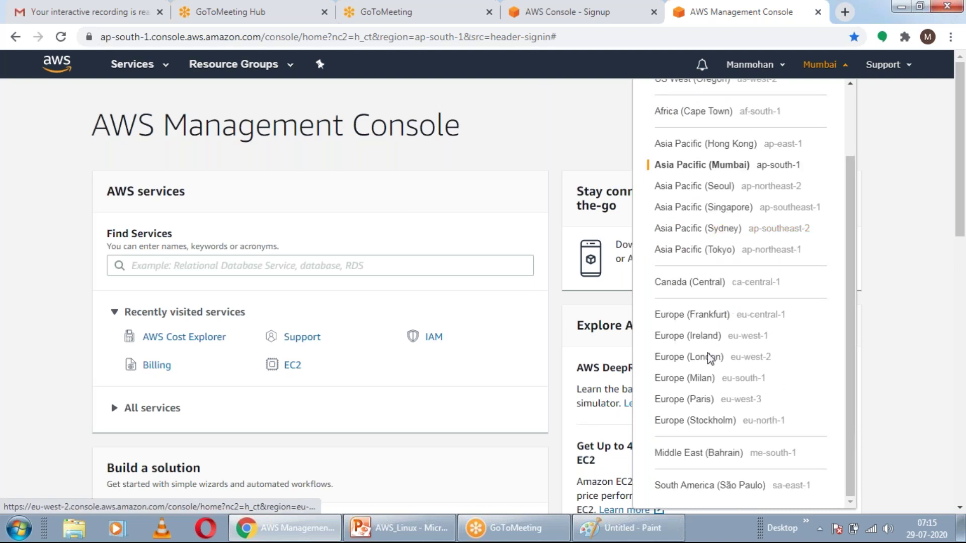
pyautogui.scroll(-1, 704, 392)
pyautogui.scroll(-5, 700, 408)
pyautogui.scroll(7, 735, 258)
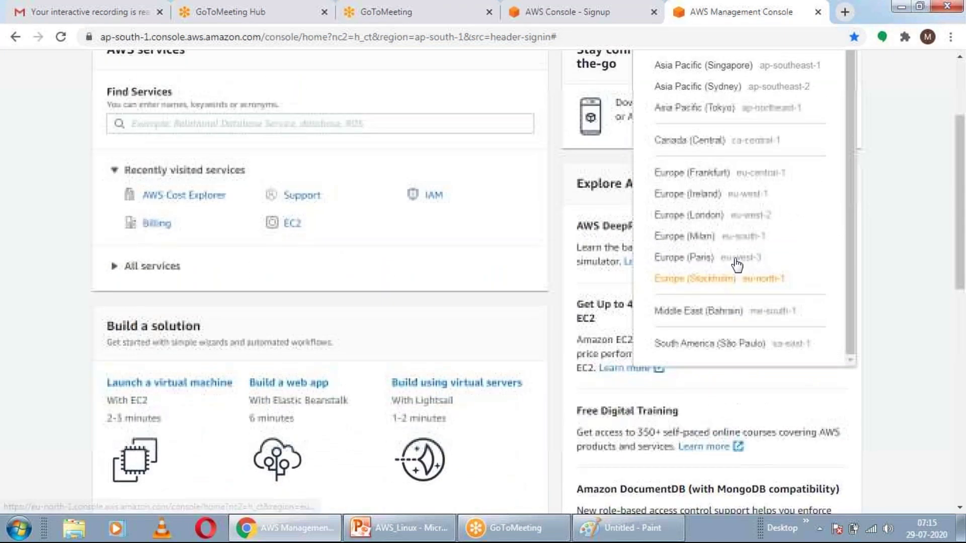
pyautogui.scroll(3, 736, 264)
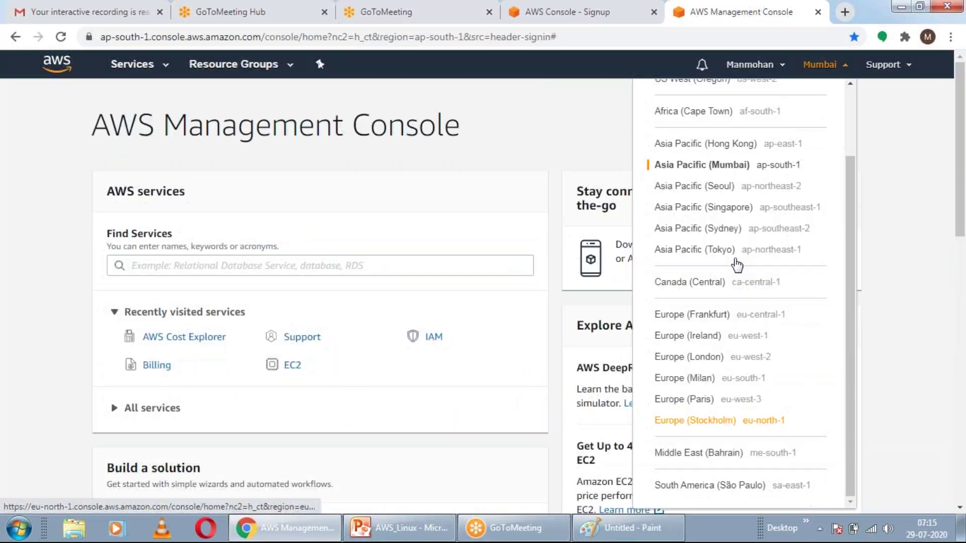
pyautogui.click(505, 138)
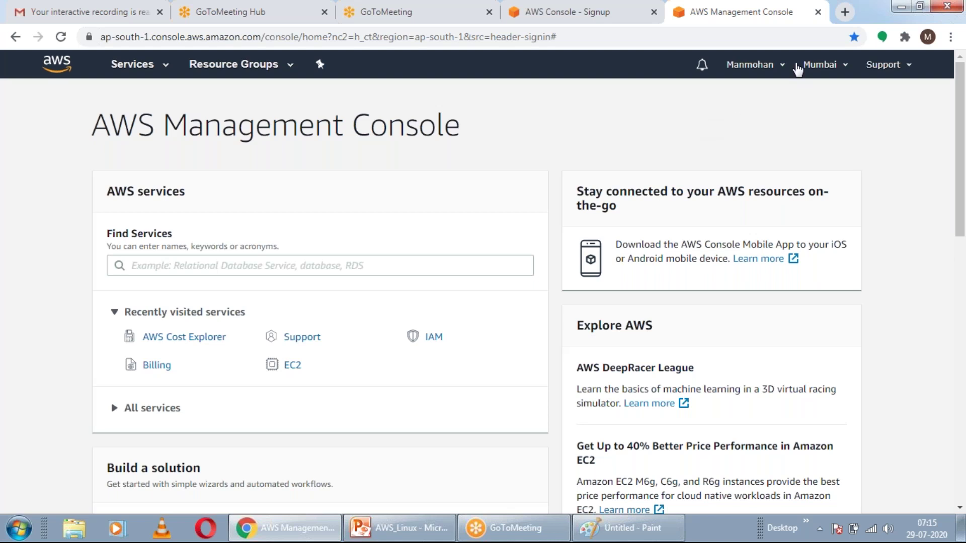
# Step: Review the N.Virginia and Sydney diagram in Paint, and view the Sydney region's console home page in Chrome
pyautogui.click(624, 536)
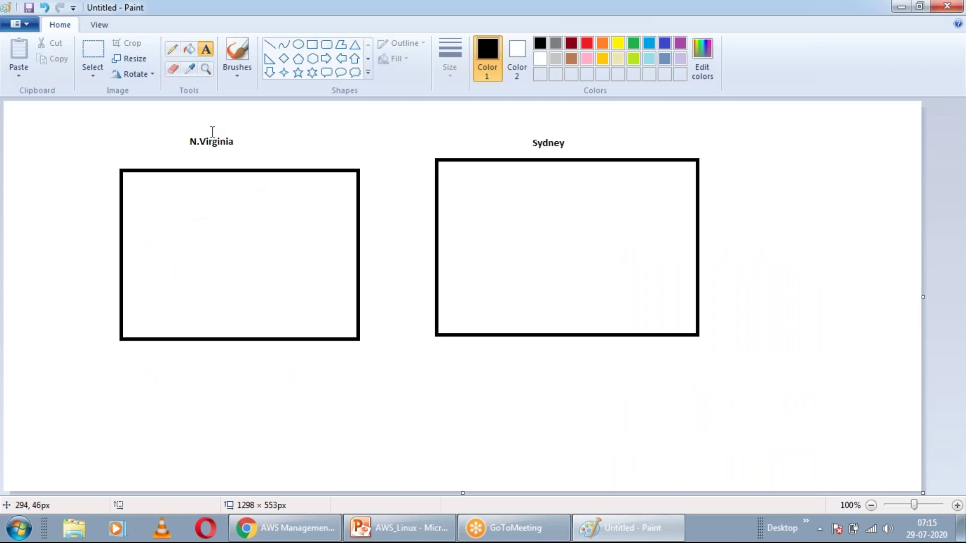
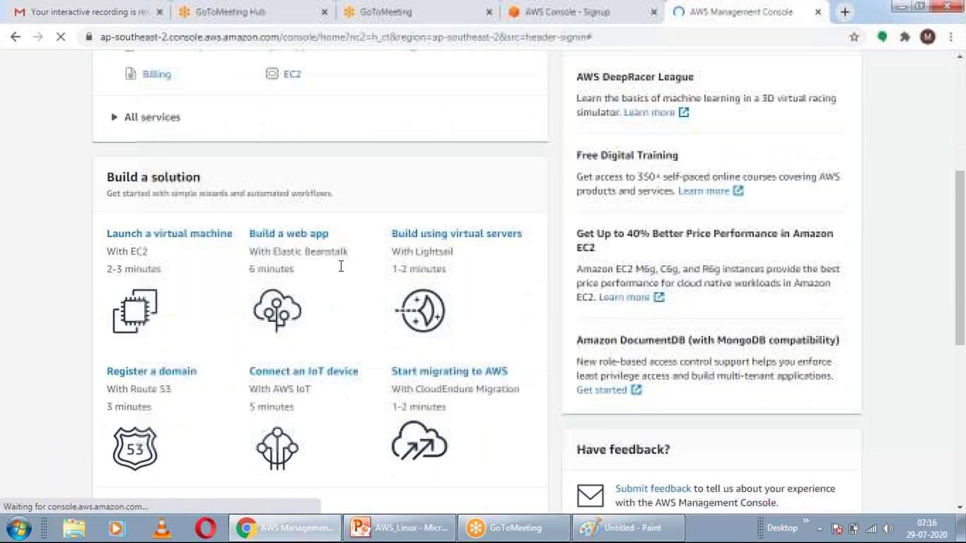
pyautogui.scroll(14, 330, 270)
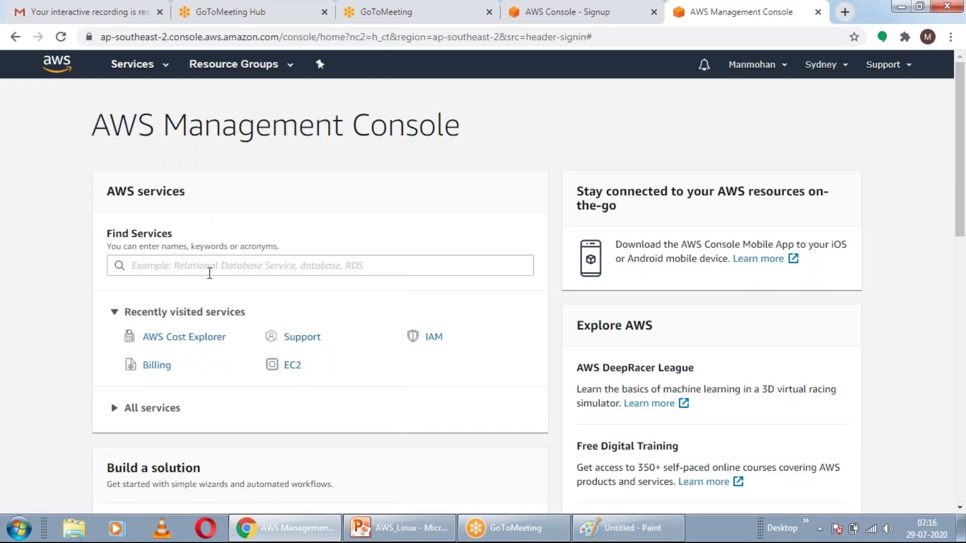
# Step: Open the EC2 dashboard for the Sydney region and examine its service health and Availability Zone status
pyautogui.click(293, 366)
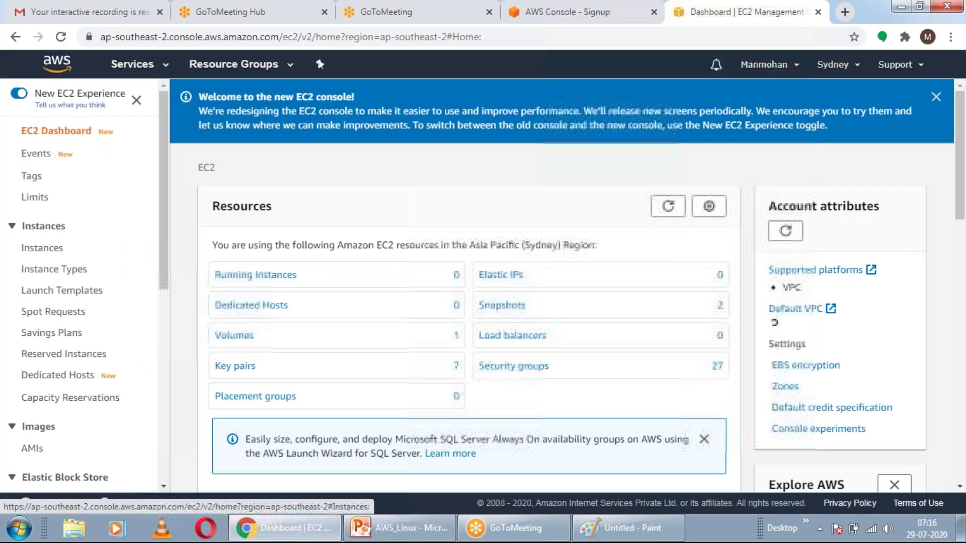
pyautogui.scroll(-3, 453, 302)
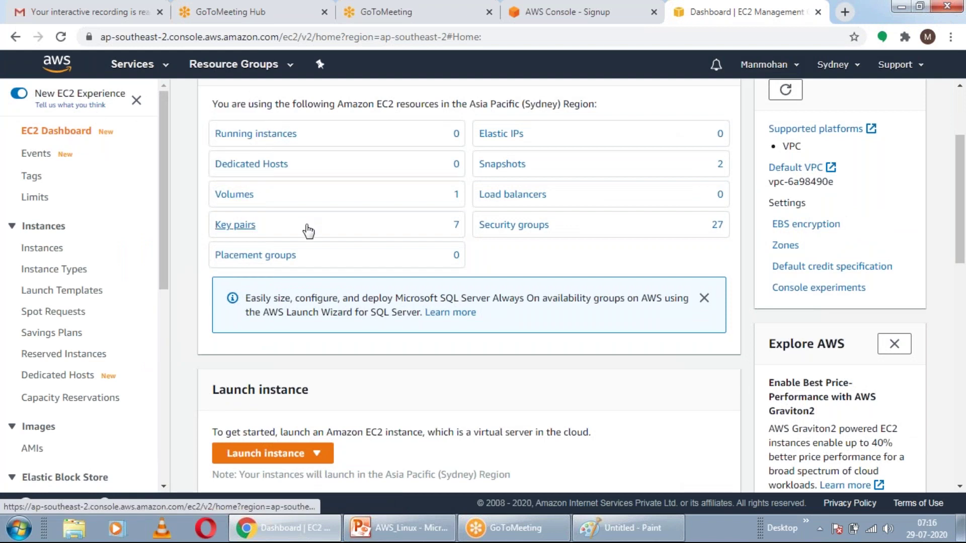
pyautogui.scroll(-8, 309, 228)
pyautogui.scroll(-5, 342, 237)
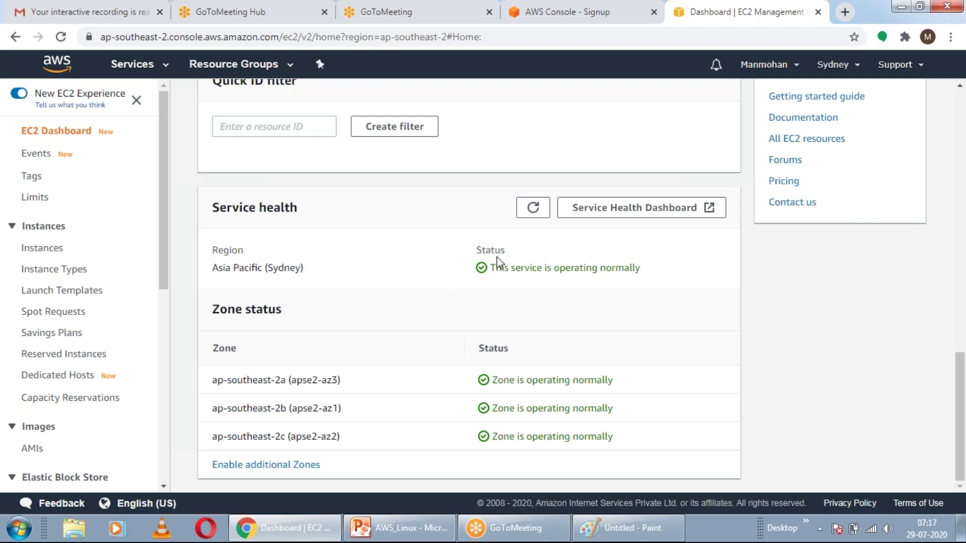
pyautogui.moveTo(643, 270); pyautogui.dragTo(477, 270)
pyautogui.click(309, 270)
# Step: Check Sydney's region code in the region list, then return to the EC2 dashboard's zone status table
pyautogui.scroll(10, 402, 286)
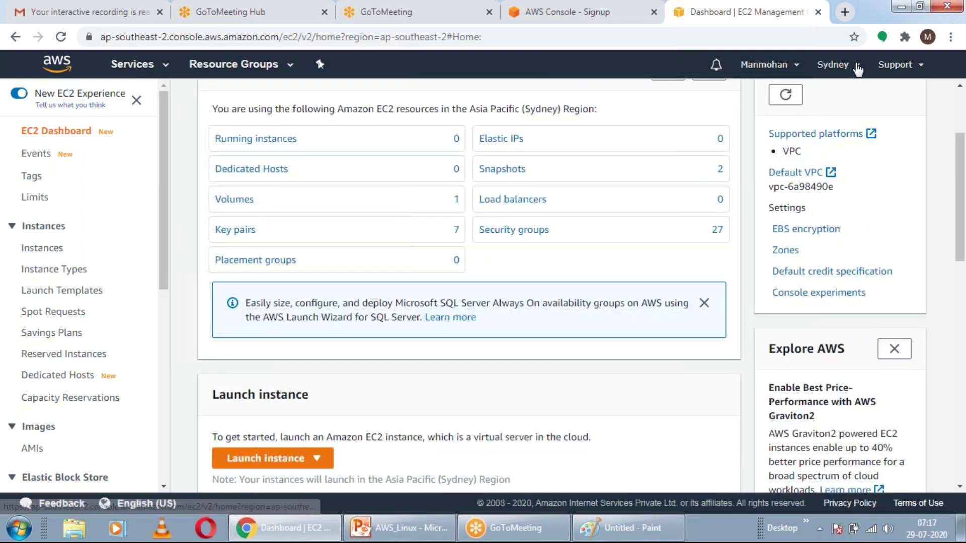
pyautogui.click(854, 66)
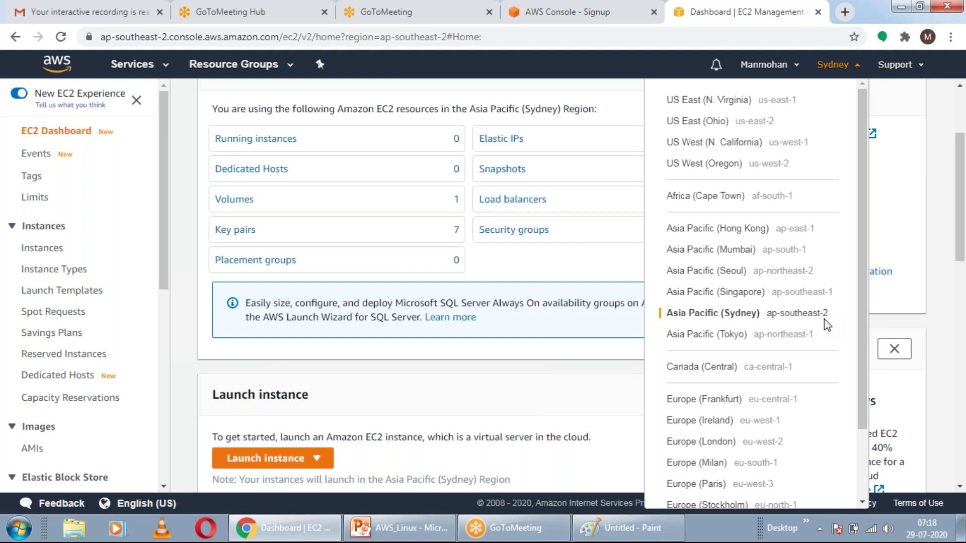
pyautogui.click(470, 392)
pyautogui.scroll(-10, 470, 393)
pyautogui.scroll(2, 479, 321)
pyautogui.scroll(-2, 396, 334)
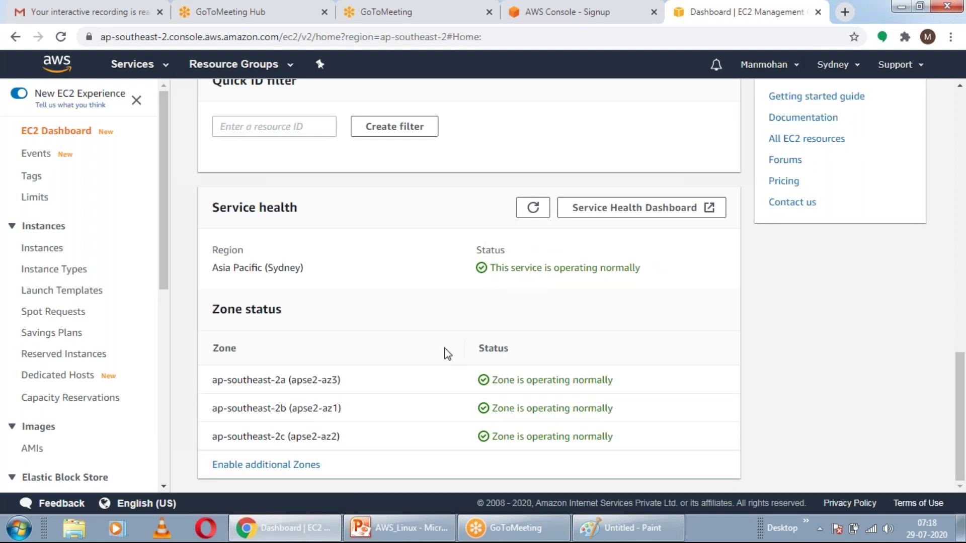
# Step: Switch to the Paint diagram and add the label "ap-southeast-2" beside the Sydney heading
pyautogui.hotkey('alt', 'Tab')
pyautogui.click(593, 143)
pyautogui.click(593, 143)
pyautogui.write('a')
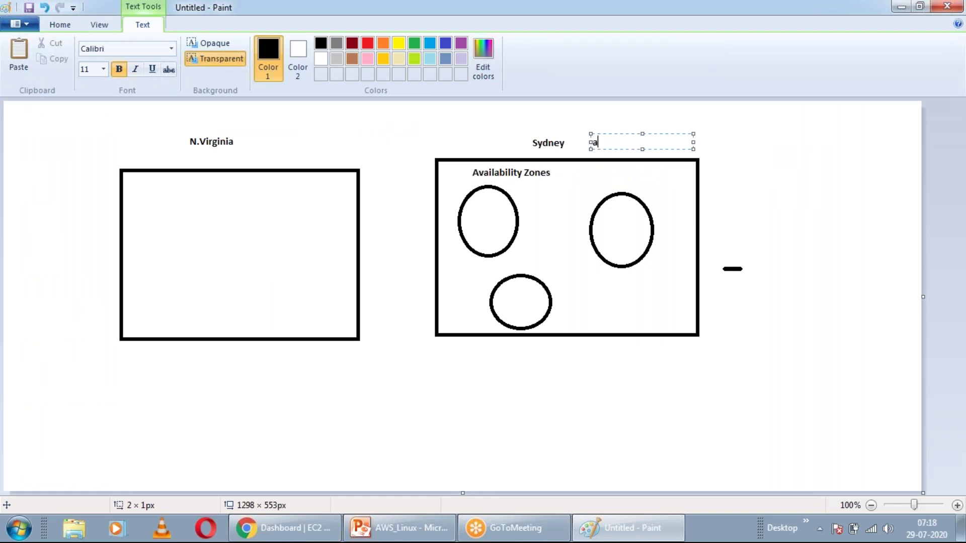
pyautogui.write('p-southeast-2')
pyautogui.click(552, 188)
# Step: Label the three Availability Zone circles in the Sydney rectangle "2a", "2b" and "2c"
pyautogui.click(521, 203)
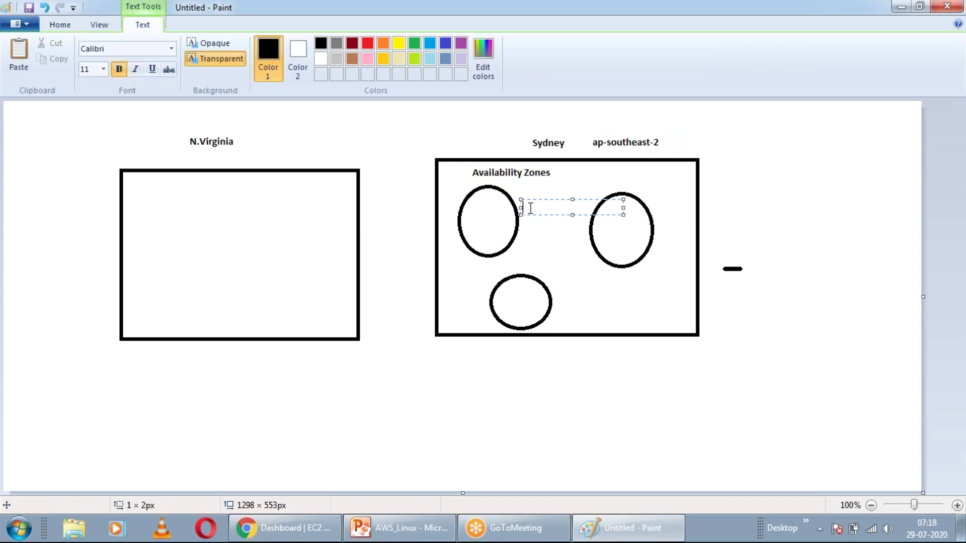
pyautogui.write('2a')
pyautogui.click(653, 197)
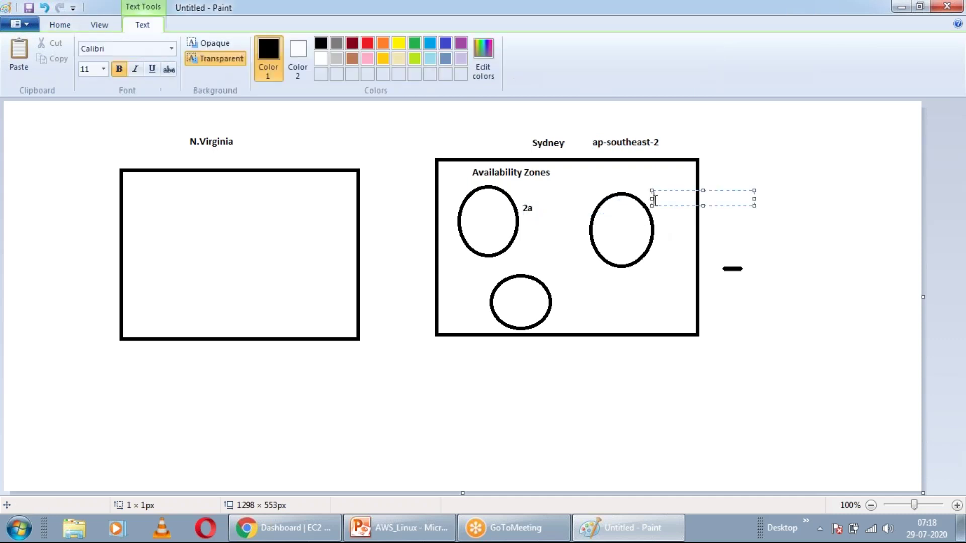
pyautogui.write('2b')
pyautogui.click(564, 298)
pyautogui.click(564, 297)
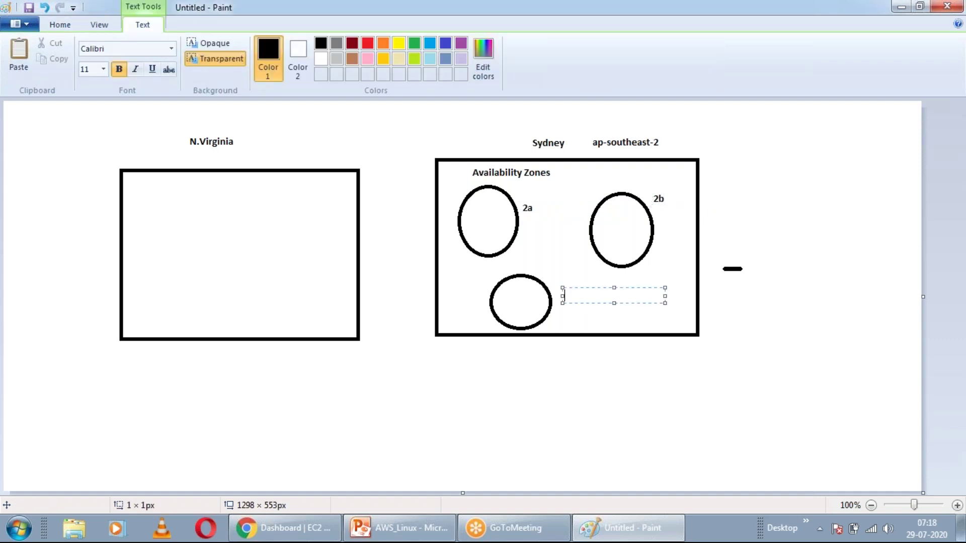
pyautogui.write('2c')
pyautogui.click(764, 369)
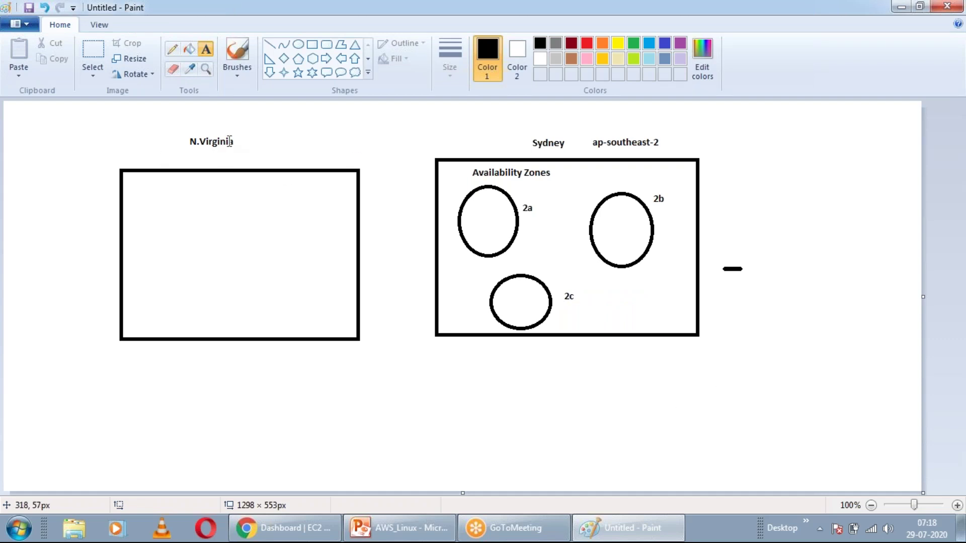
# Step: Draw three ellipses inside the N.Virginia rectangle, the first about 77 × 96 px, the second about 50 × 92 px and the third below them
pyautogui.click(299, 45)
pyautogui.moveTo(159, 198); pyautogui.dragTo(213, 266)
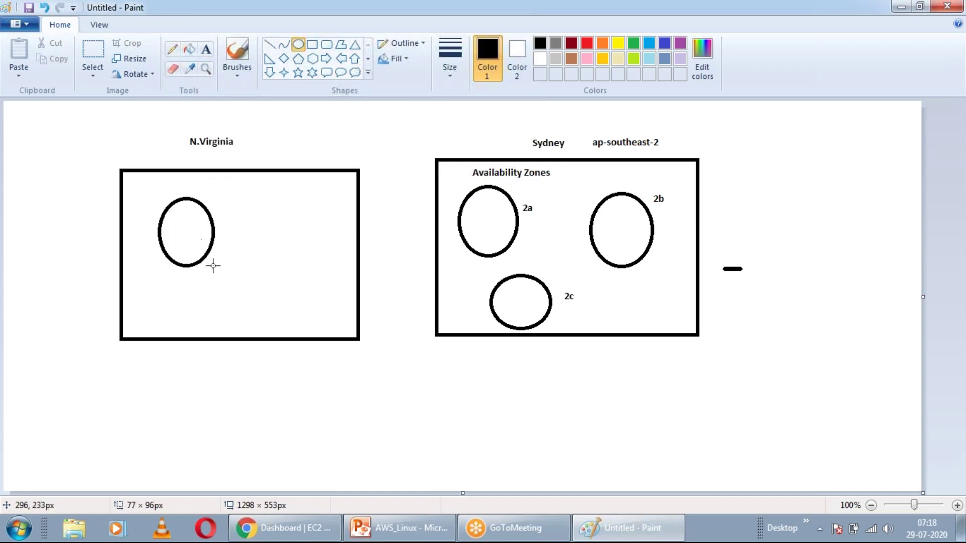
pyautogui.moveTo(270, 187); pyautogui.dragTo(304, 251)
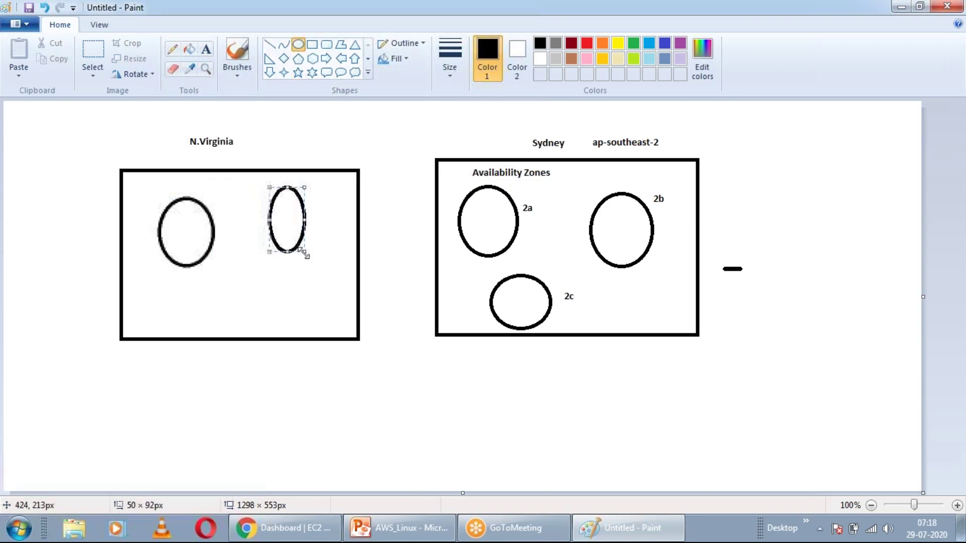
pyautogui.moveTo(214, 275); pyautogui.dragTo(273, 321)
pyautogui.click(394, 395)
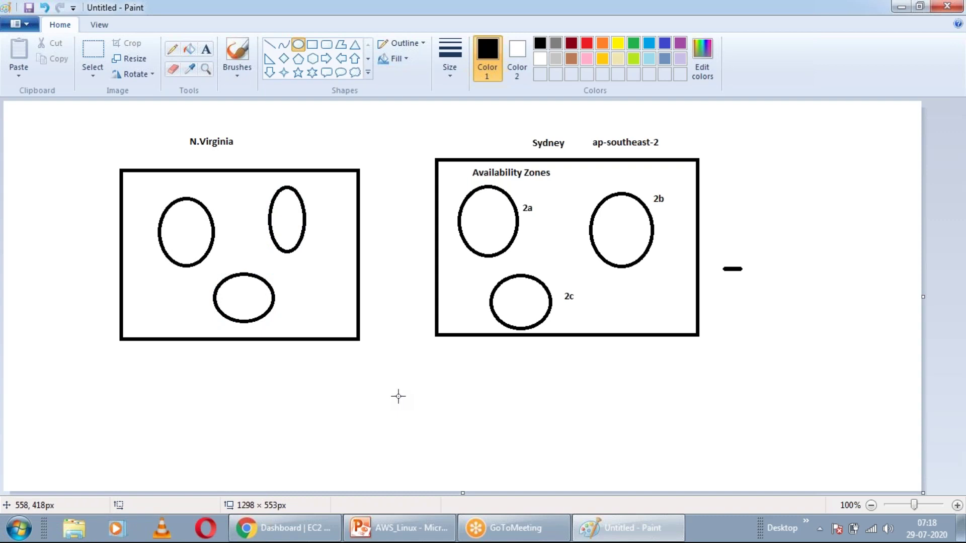
# Step: Switch to the EC2 dashboard in Chrome and change the region to US East (N. Virginia)
pyautogui.hotkey('alt', 'Tab')
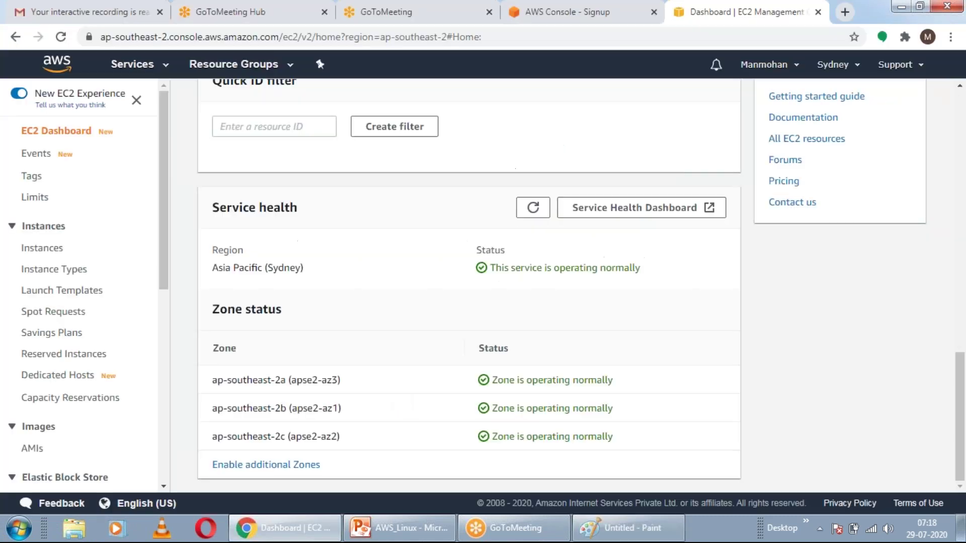
pyautogui.click(856, 65)
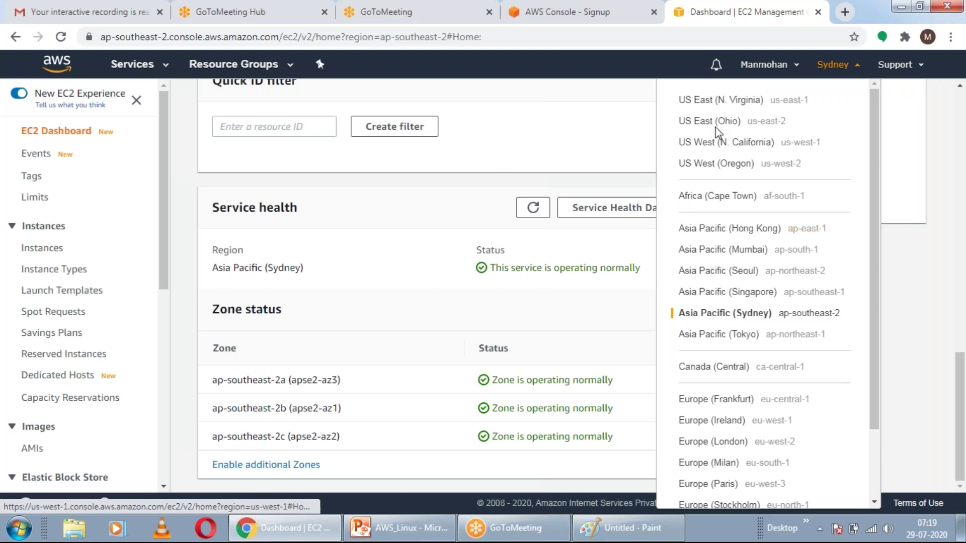
pyautogui.click(729, 103)
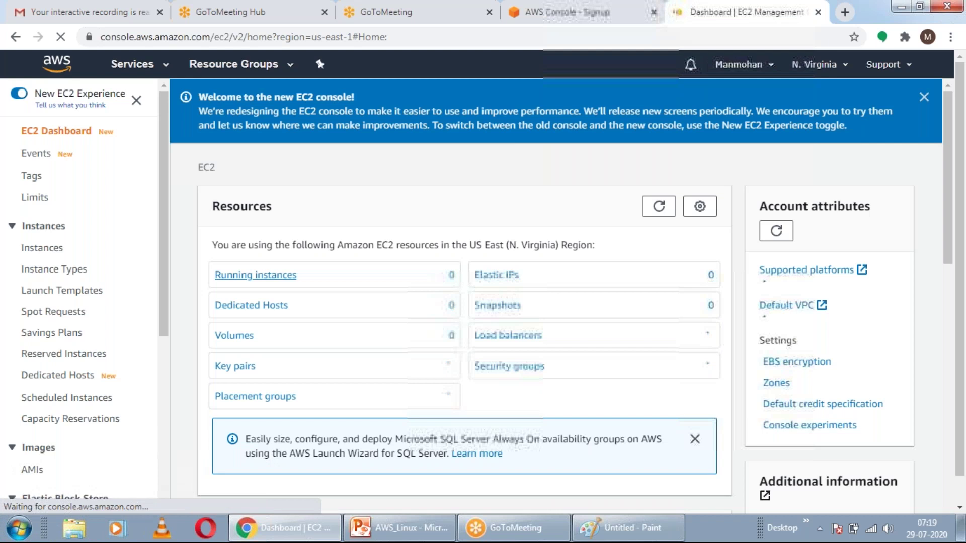
# Step: Examine the N. Virginia region's zone status table, including the zone names and their operating status
pyautogui.scroll(-10, 463, 281)
pyautogui.scroll(-5, 287, 321)
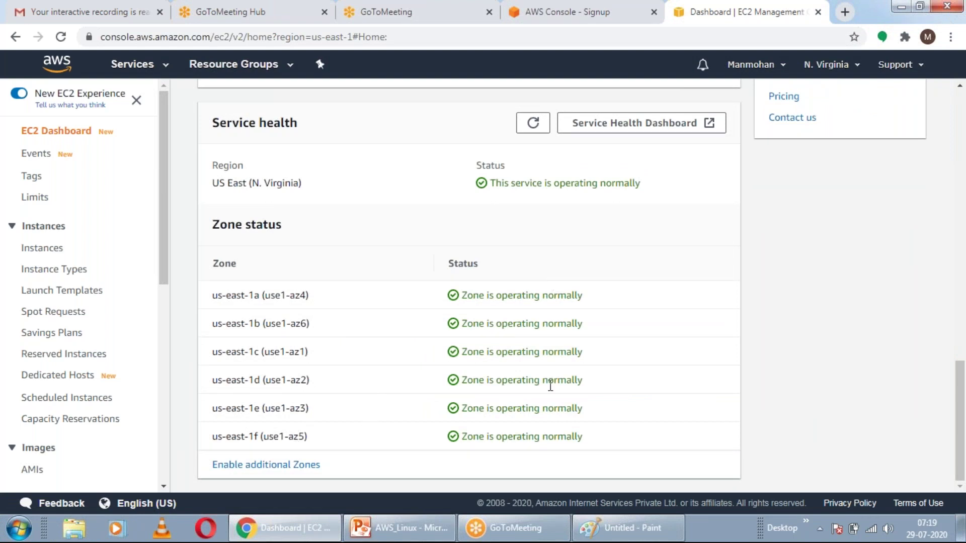
pyautogui.moveTo(590, 300); pyautogui.dragTo(467, 309)
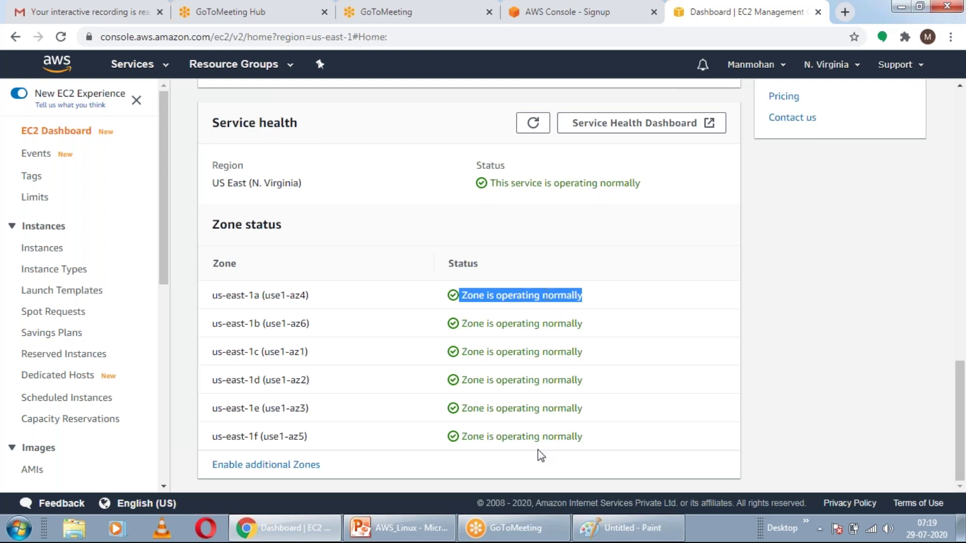
pyautogui.click(659, 294)
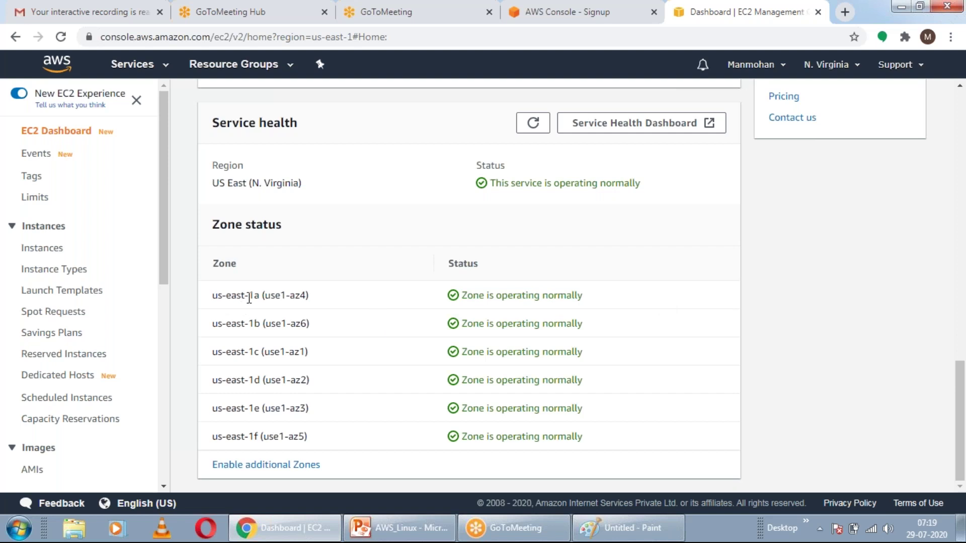
pyautogui.moveTo(259, 295); pyautogui.dragTo(248, 304)
# Step: Look up N. Virginia's region code in the console's region list, then switch back to the Paint diagram
pyautogui.scroll(7, 360, 397)
pyautogui.hotkey('alt', 'Tab')
pyautogui.hotkey('alt', 'Tab')
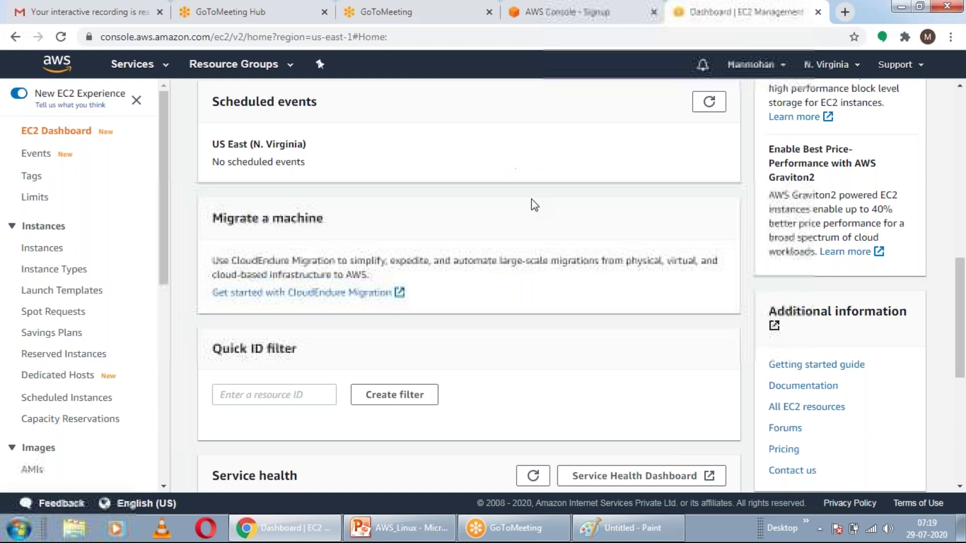
pyautogui.click(860, 71)
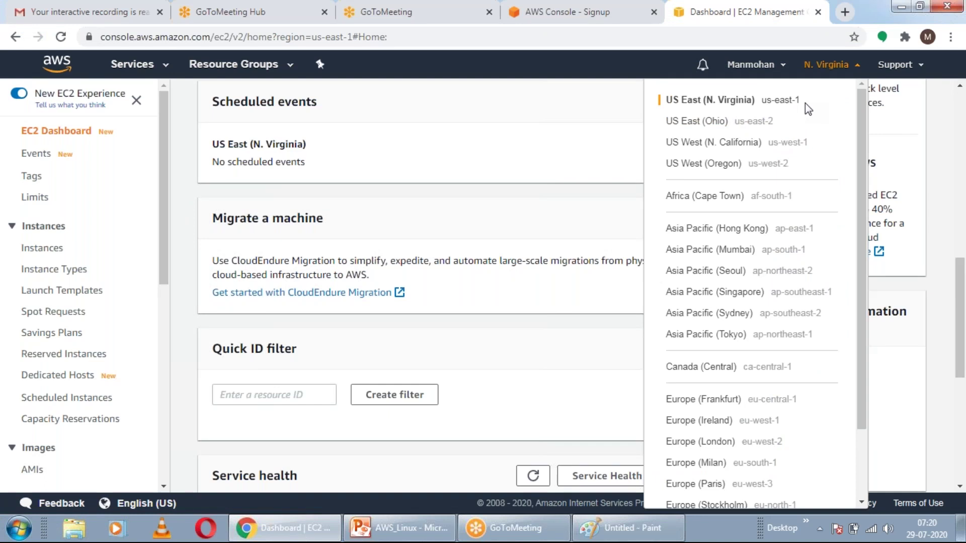
pyautogui.hotkey('alt', 'Tab')
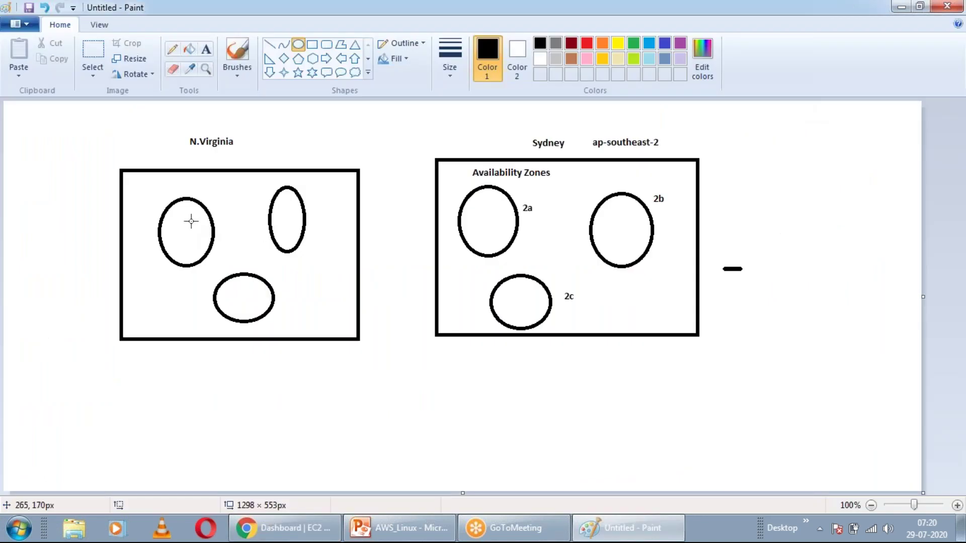